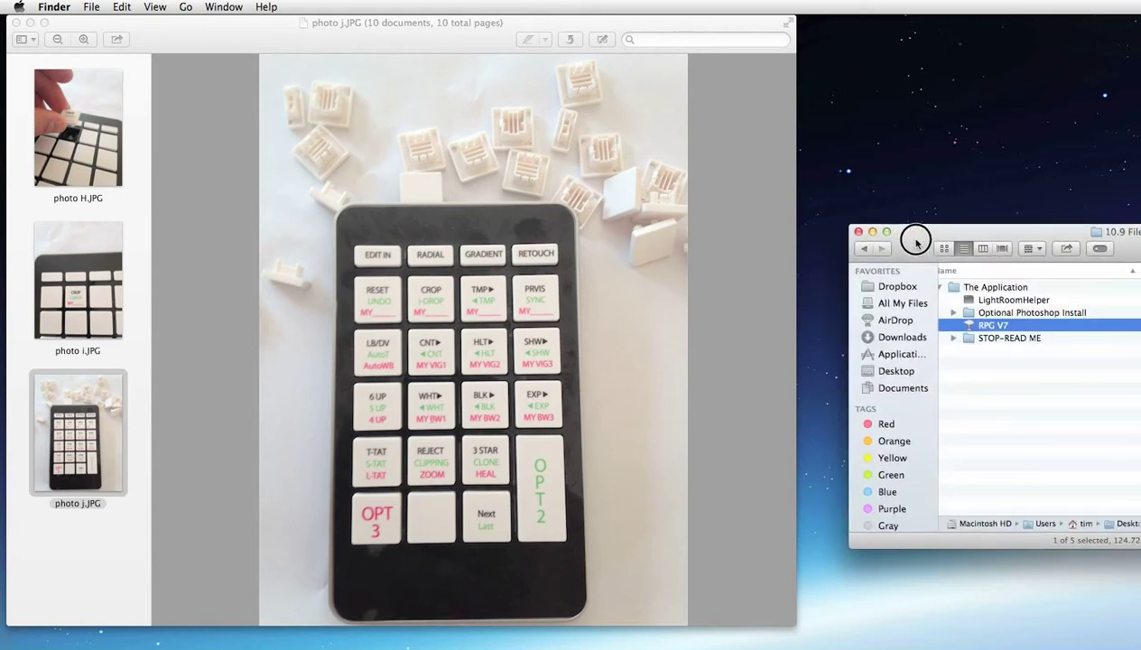
Step: Open the 10.9 Files folder inside RPGV71-MAC-LR5 and select the RPG V7 application
left_click_drag(915, 234, 733, 220)
left_click(728, 215)
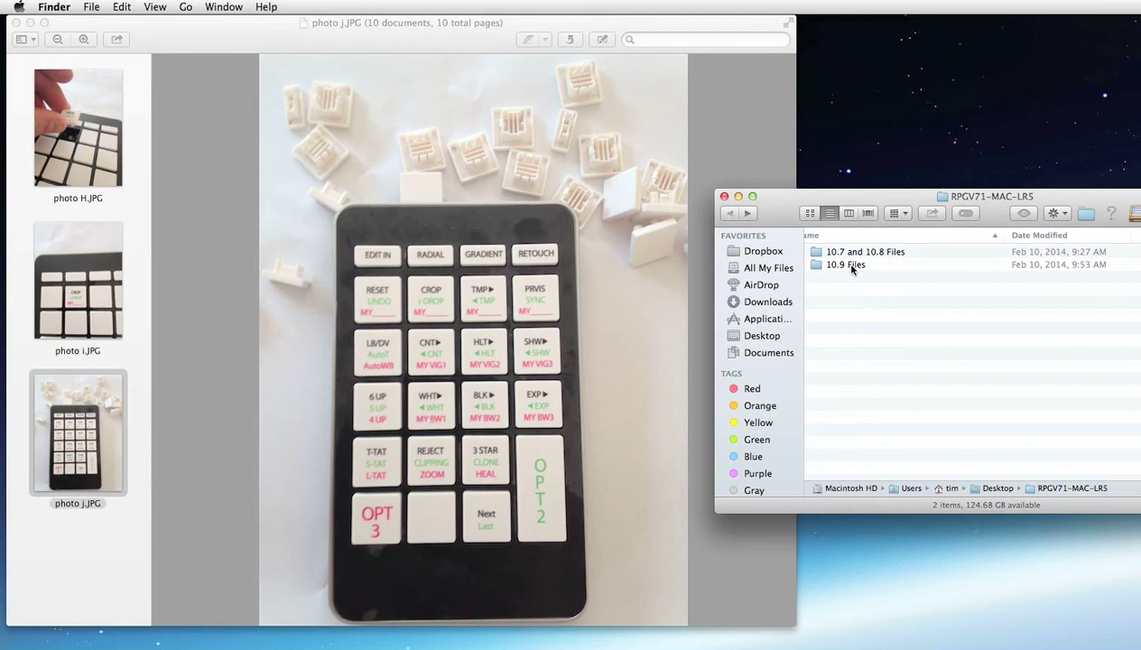
left_click(853, 269)
double_click(852, 268)
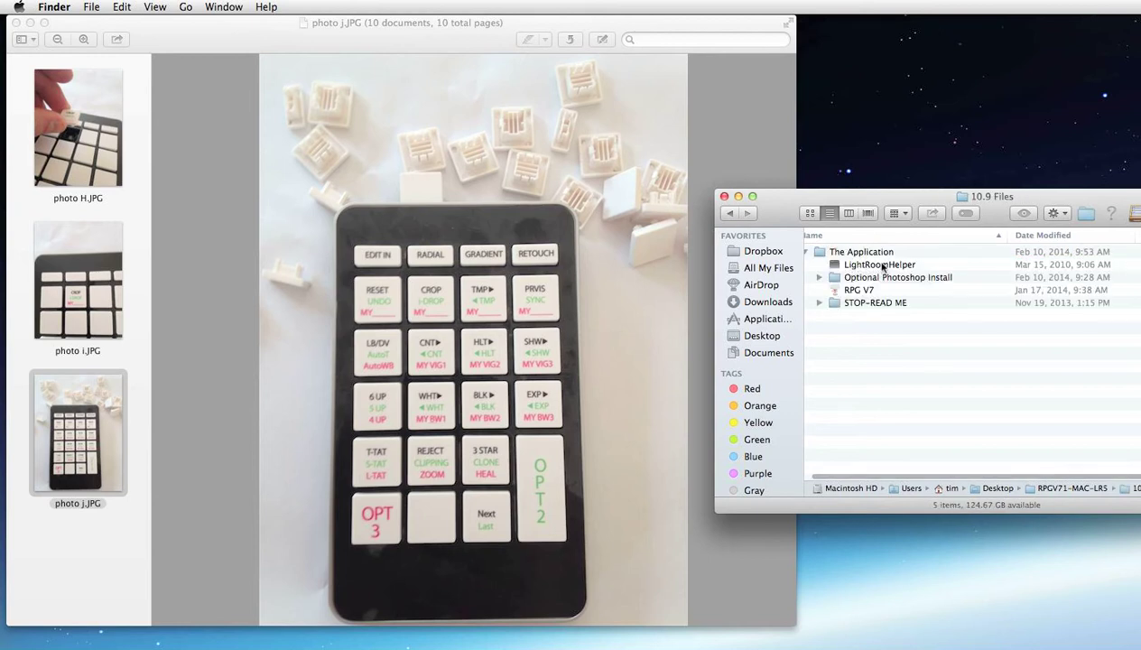
left_click(860, 291)
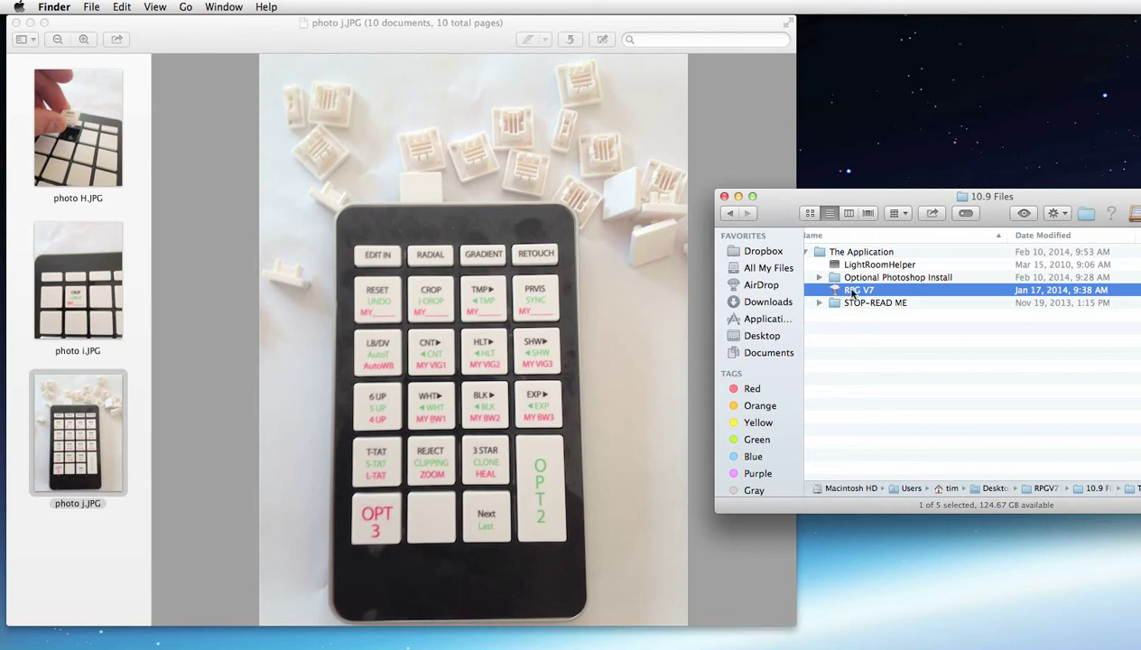
Step: Try to copy the RPG V7 application into the Applications folder, declining to replace the existing copy
scroll(853, 294, "right", 5)
scroll(849, 293, "left", 6)
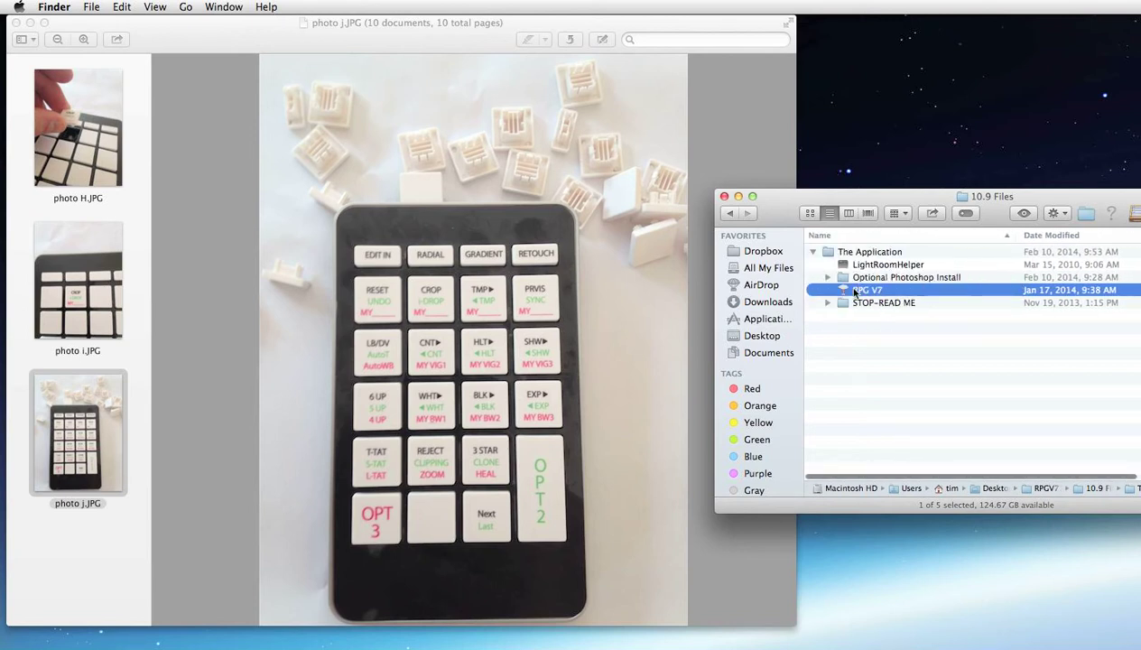
left_click_drag(849, 291, 766, 322)
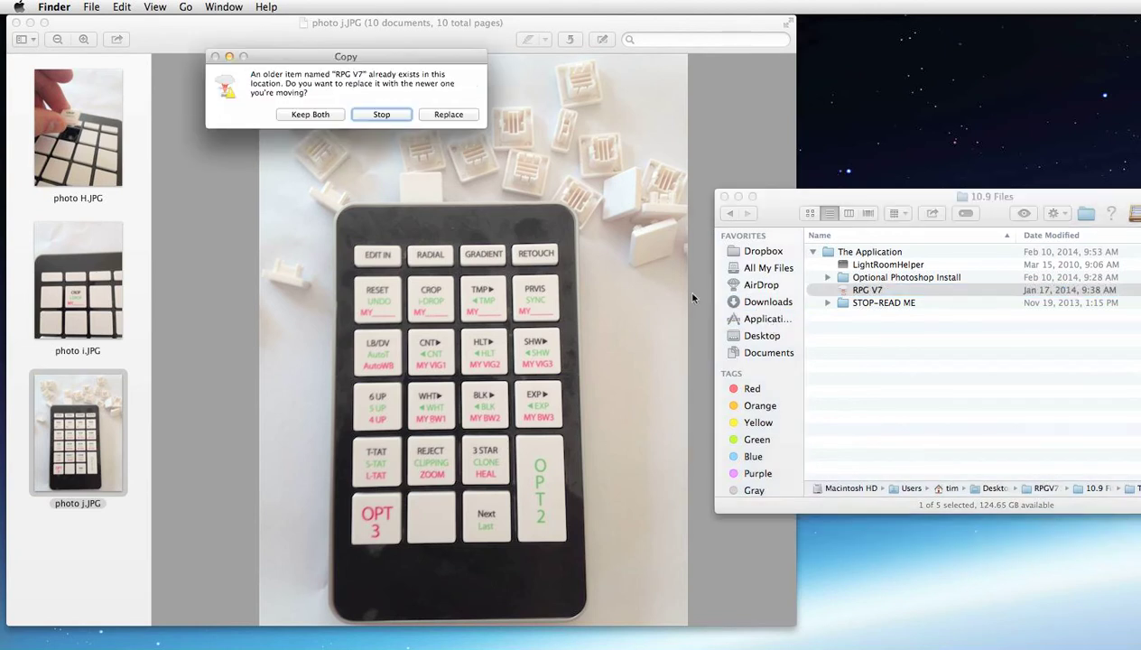
left_click(368, 117)
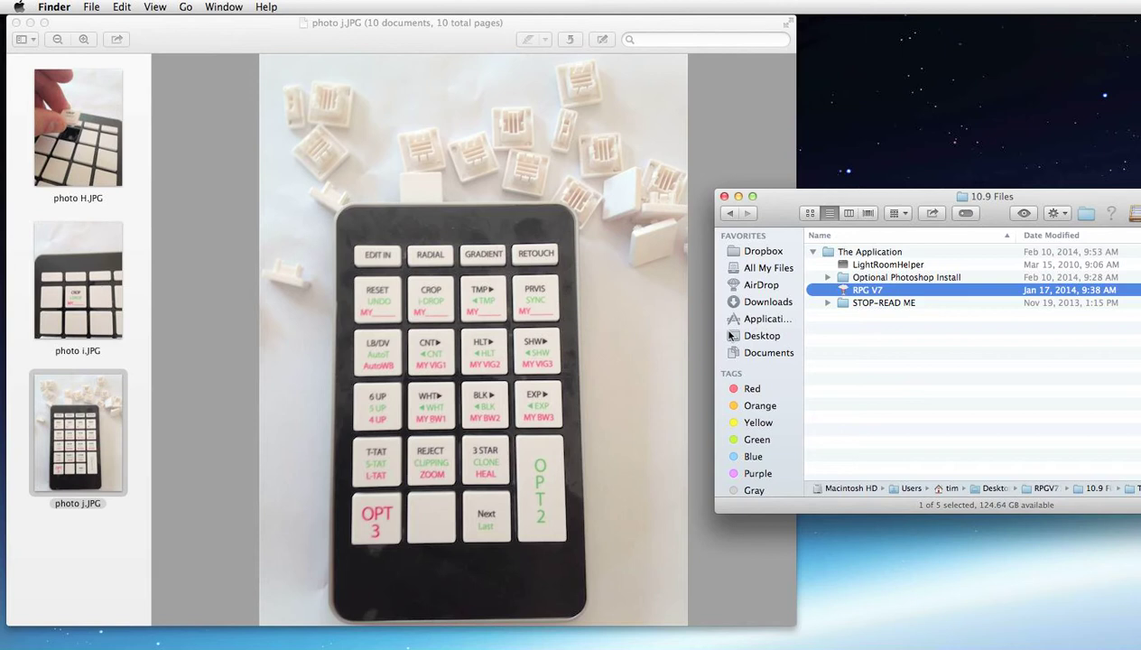
Step: Open the Applications folder, sort out its list by name, and select the installed RPG V7 application
left_click_drag(761, 209, 535, 176)
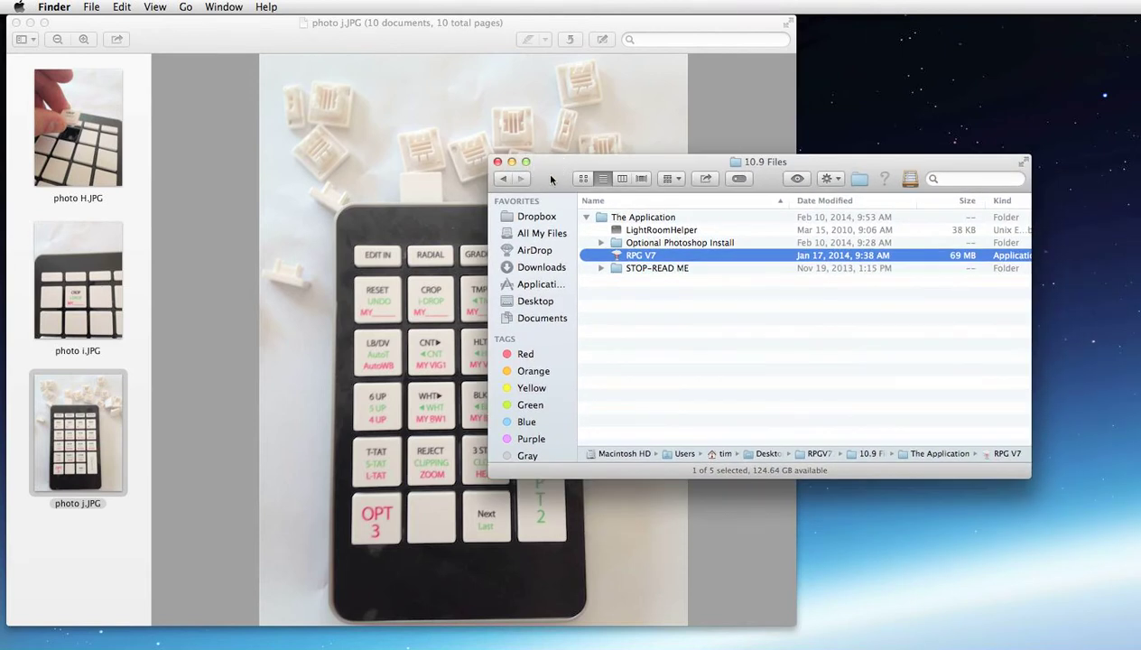
left_click(536, 285)
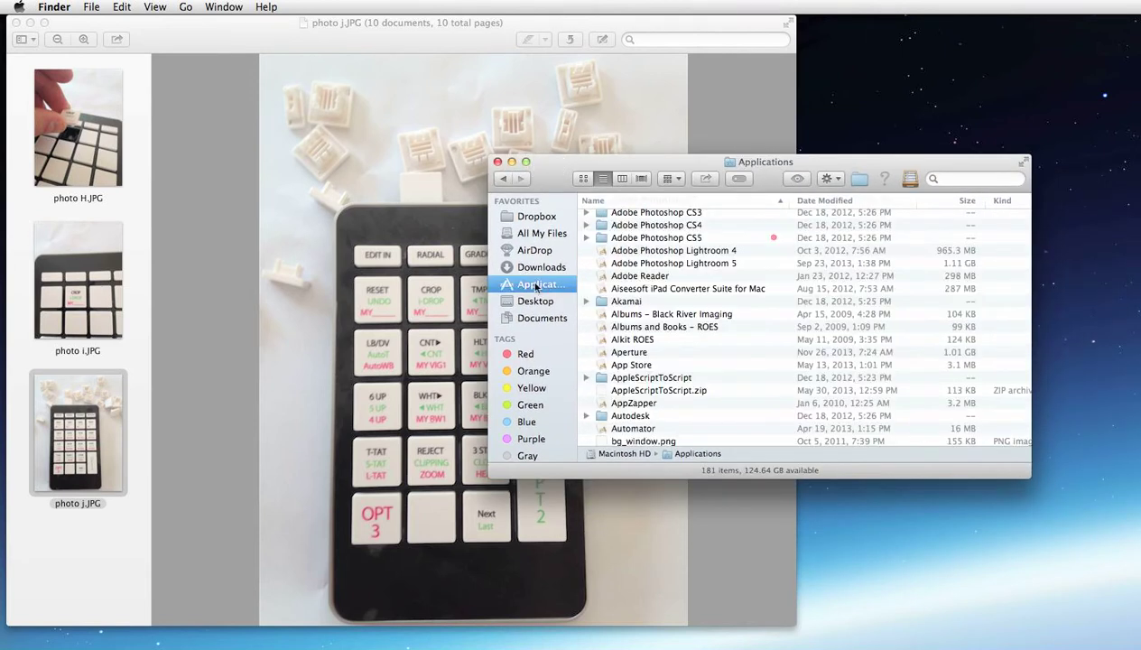
left_click(596, 200)
left_click(597, 200)
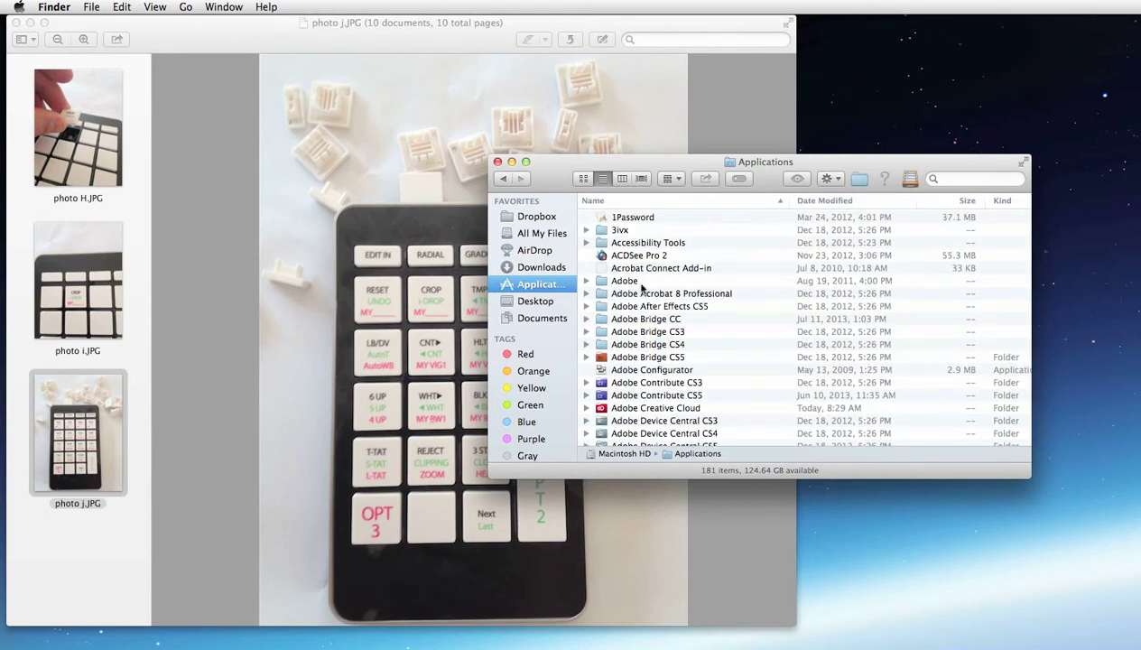
scroll(636, 287, "down", 20)
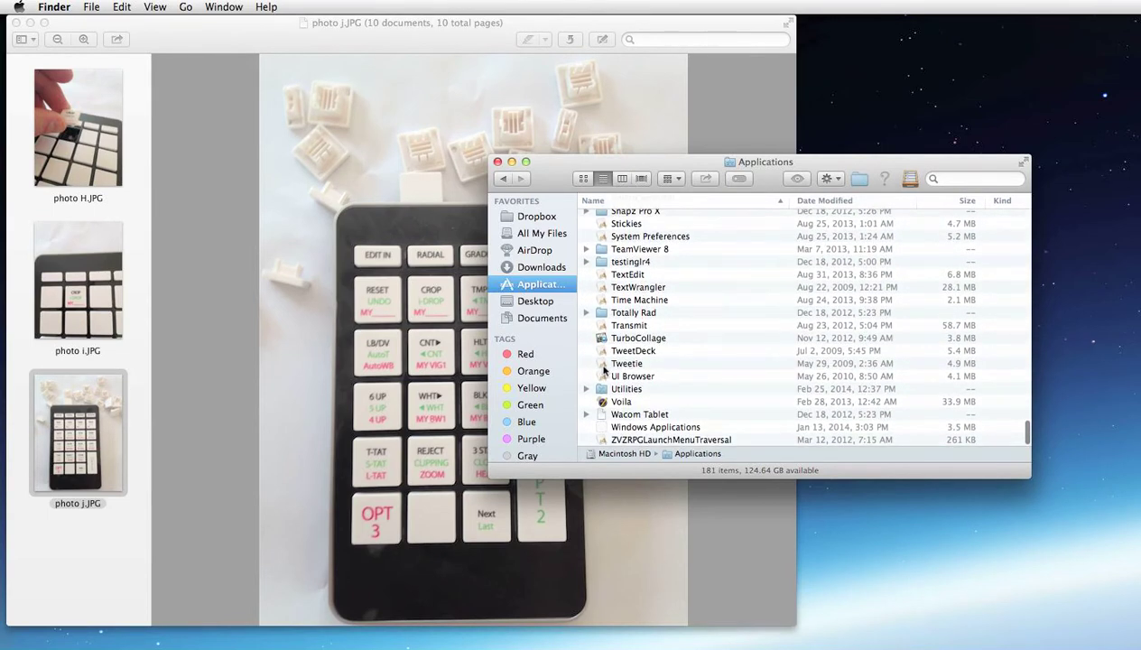
scroll(639, 379, "up", 4)
scroll(640, 383, "up", 5)
left_click(622, 314)
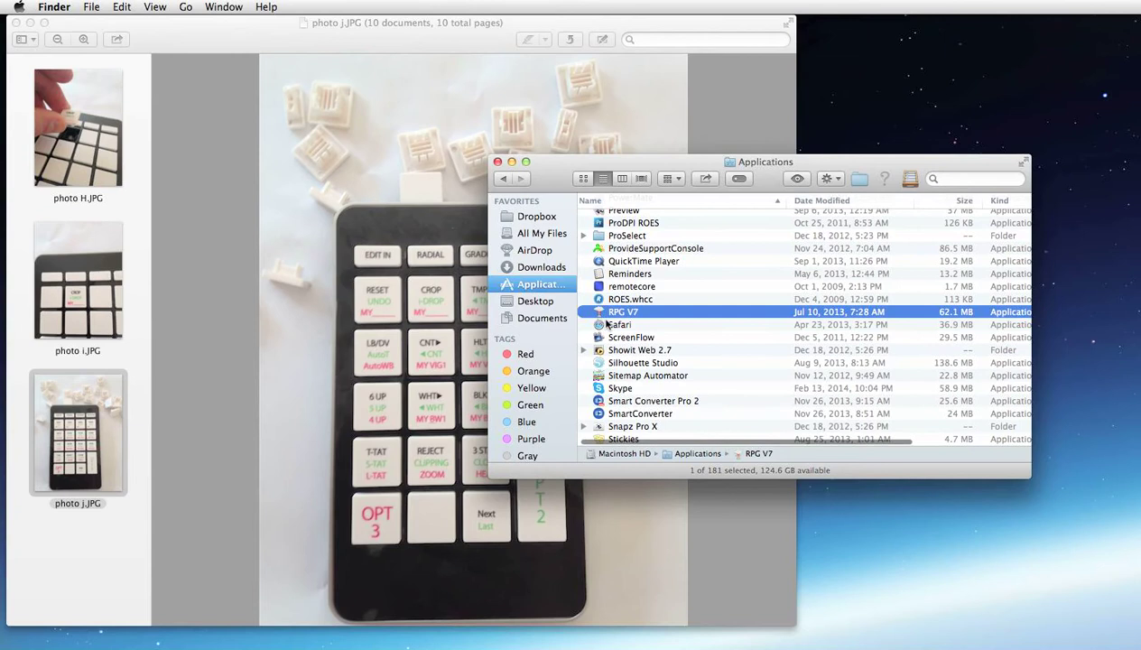
left_click_drag(602, 313, 688, 575)
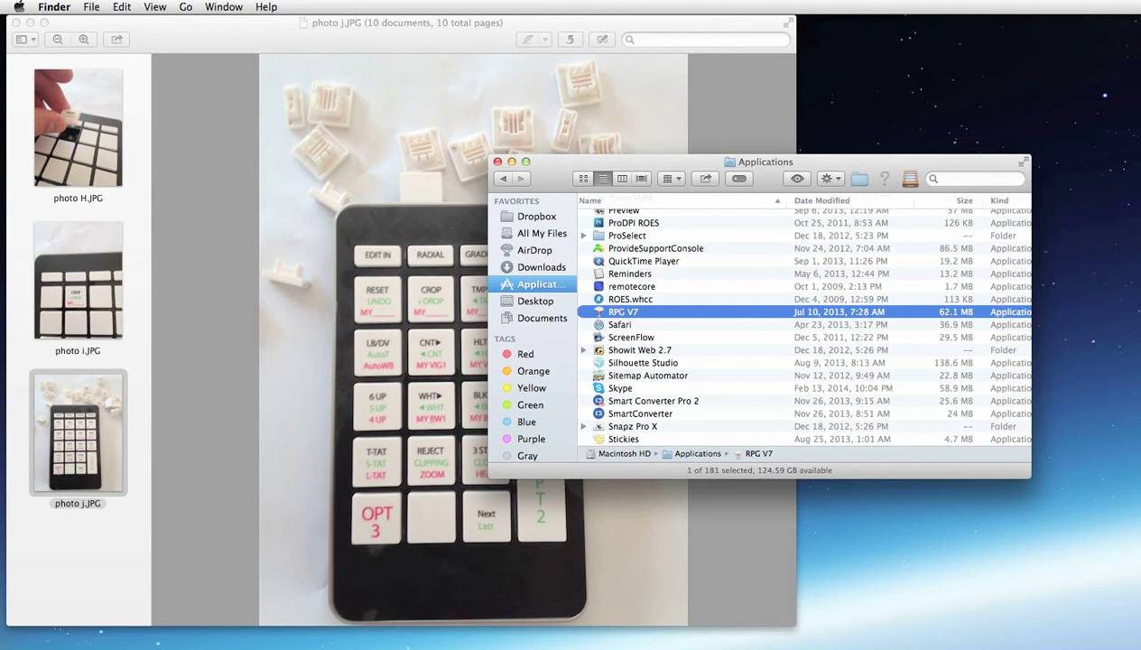
Step: Open the General section of the Security & Privacy preferences and unlock it for changes
left_click(18, 9)
left_click(40, 74)
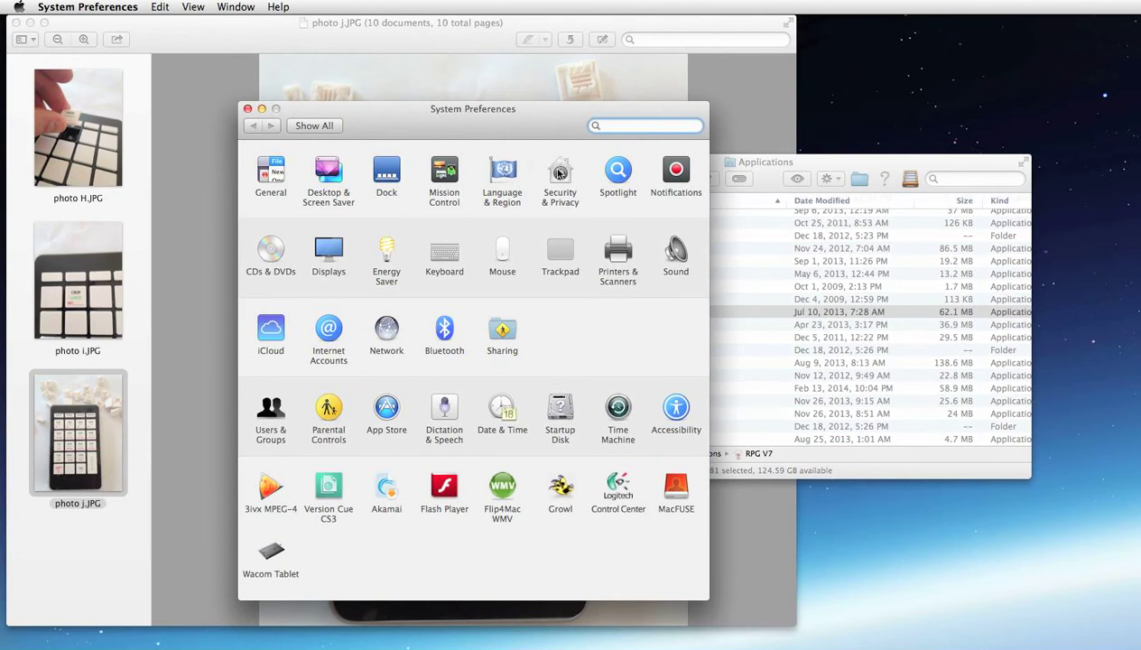
left_click(559, 173)
left_click_drag(461, 120, 353, 108)
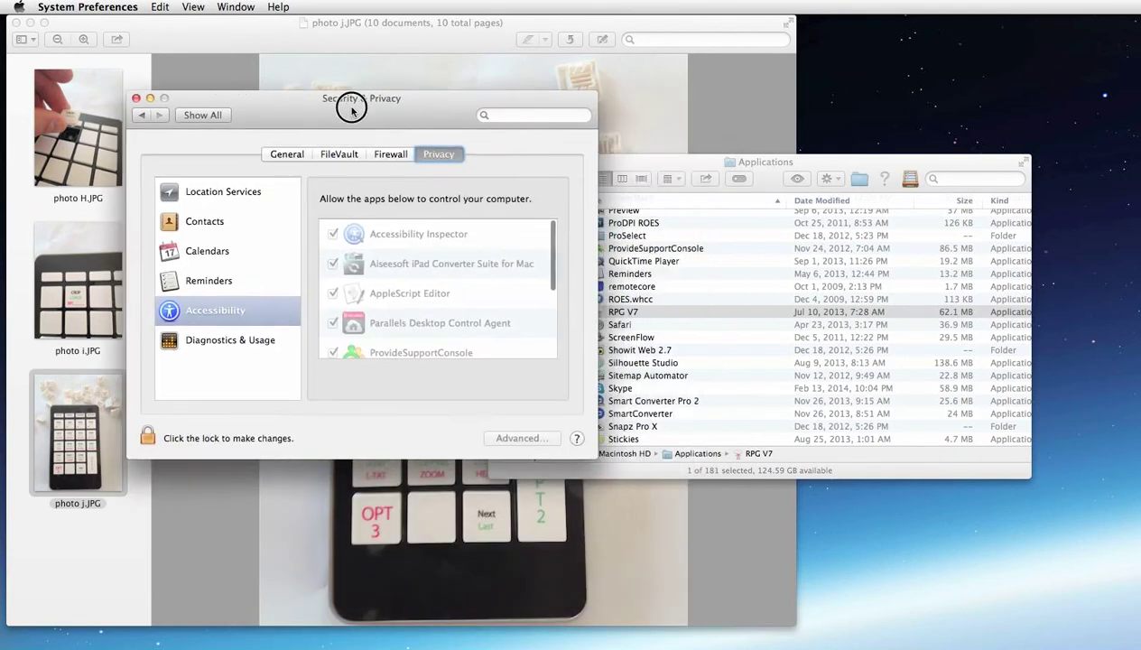
left_click(285, 153)
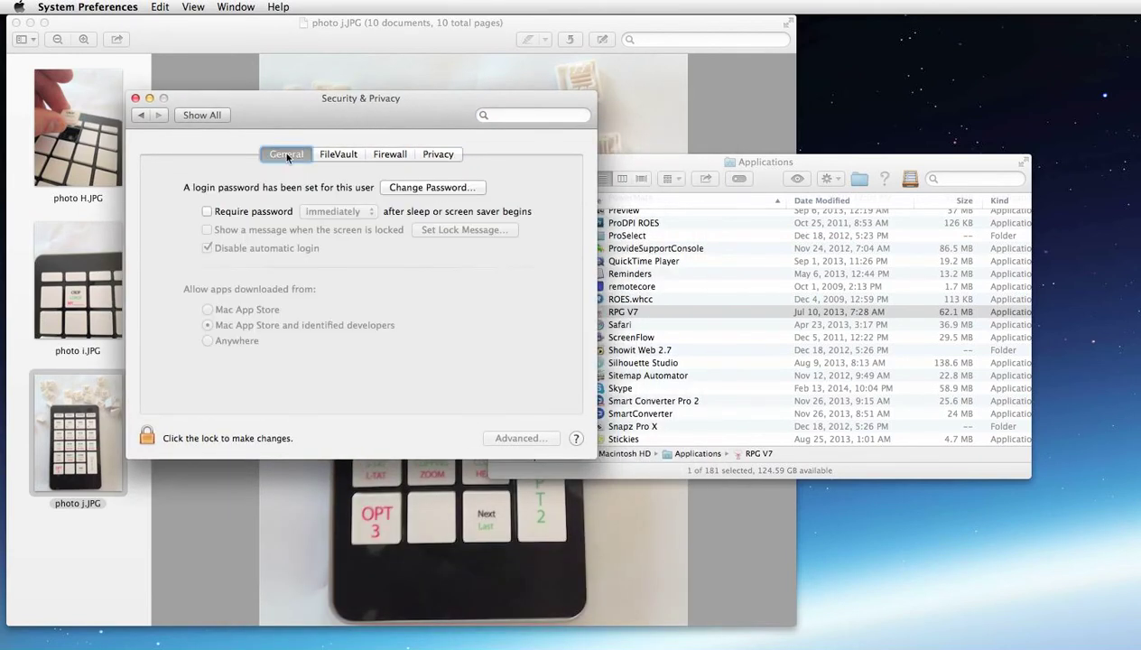
left_click(145, 438)
left_click_drag(846, 214, 871, 645)
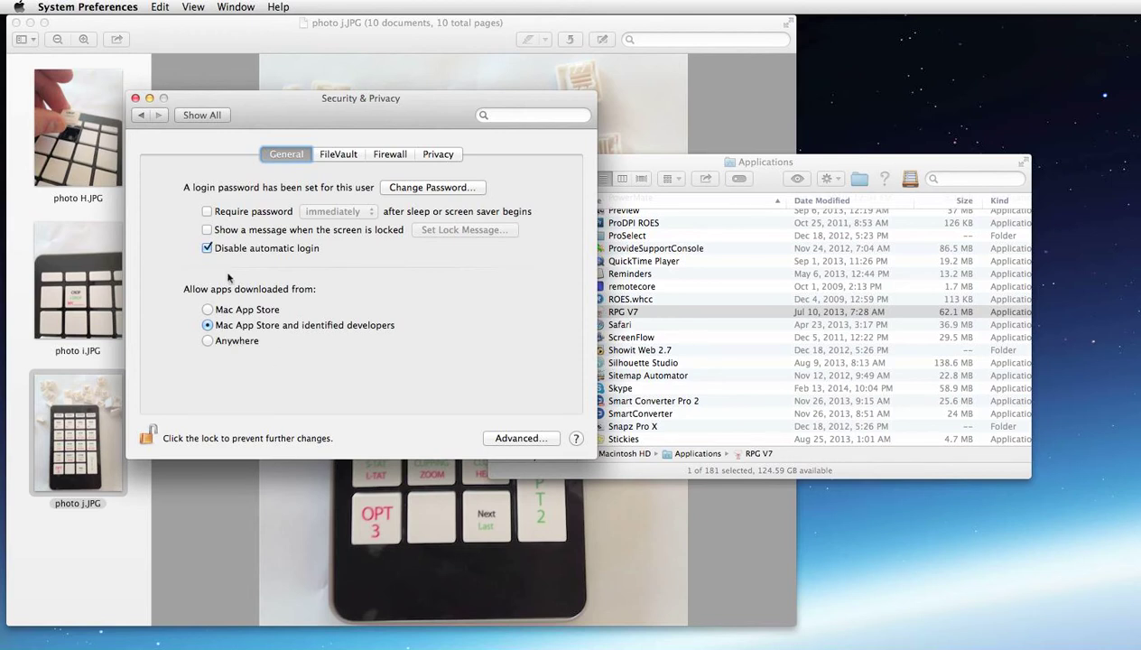
Step: Allow apps downloaded from Anywhere and accept the security warning
left_click(208, 310)
left_click(207, 341)
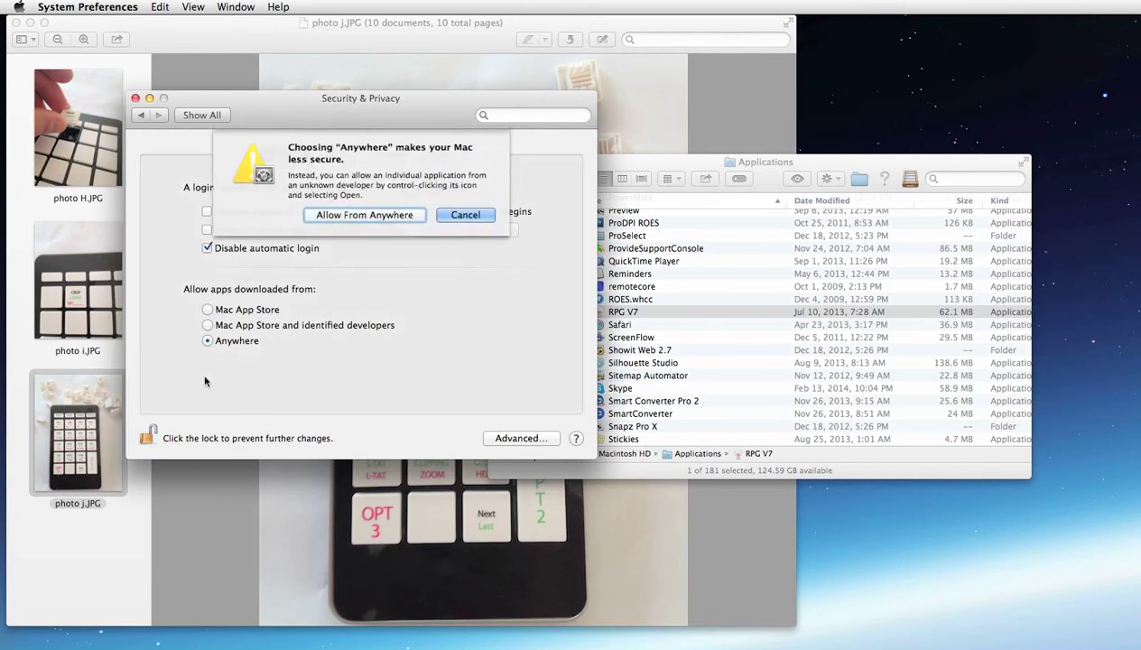
left_click(385, 218)
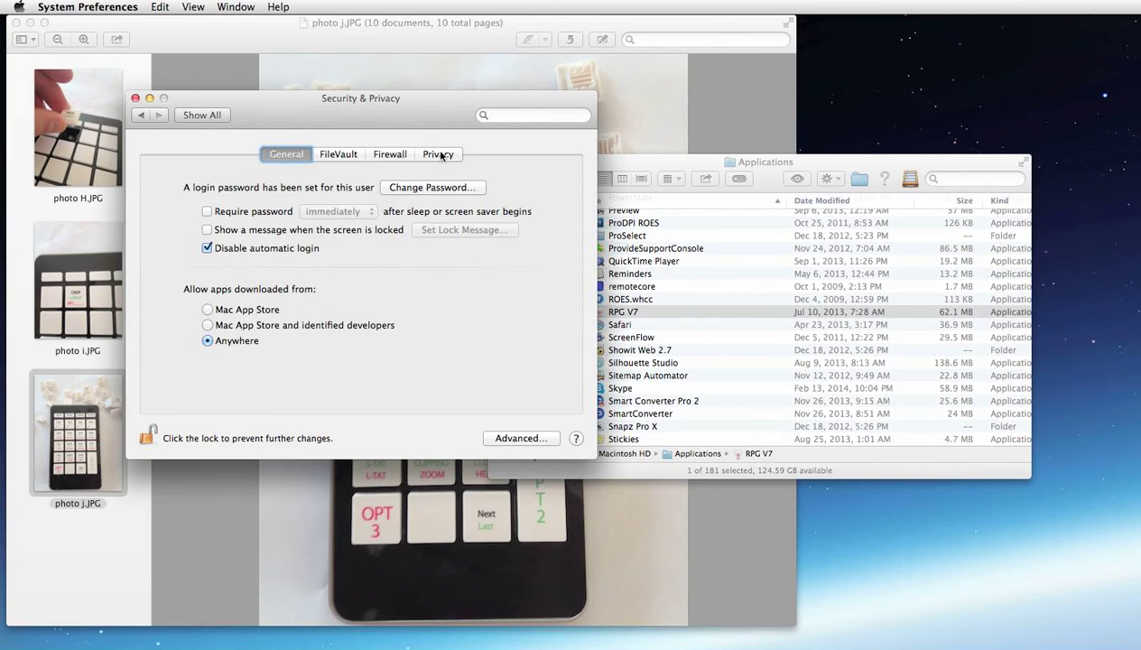
Step: Add RPG V7 from the Applications folder to the Accessibility list of apps allowed to control the computer
left_click(439, 156)
left_click(207, 311)
left_click(204, 201)
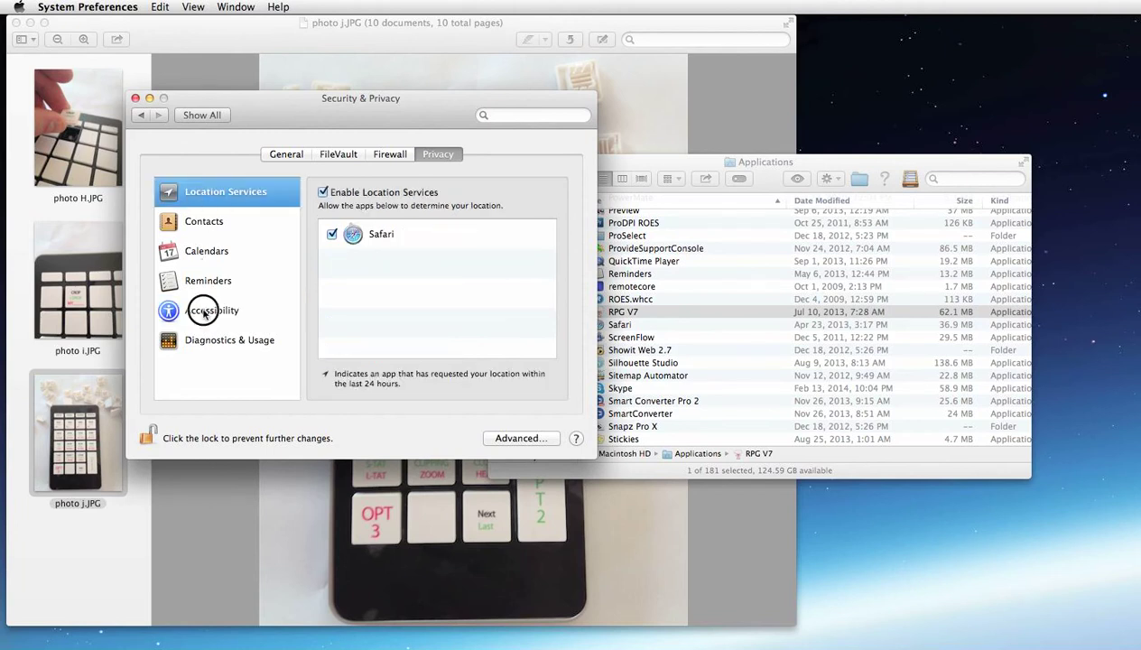
left_click(204, 312)
left_click_drag(270, 108, 186, 68)
left_click_drag(549, 179, 620, 128)
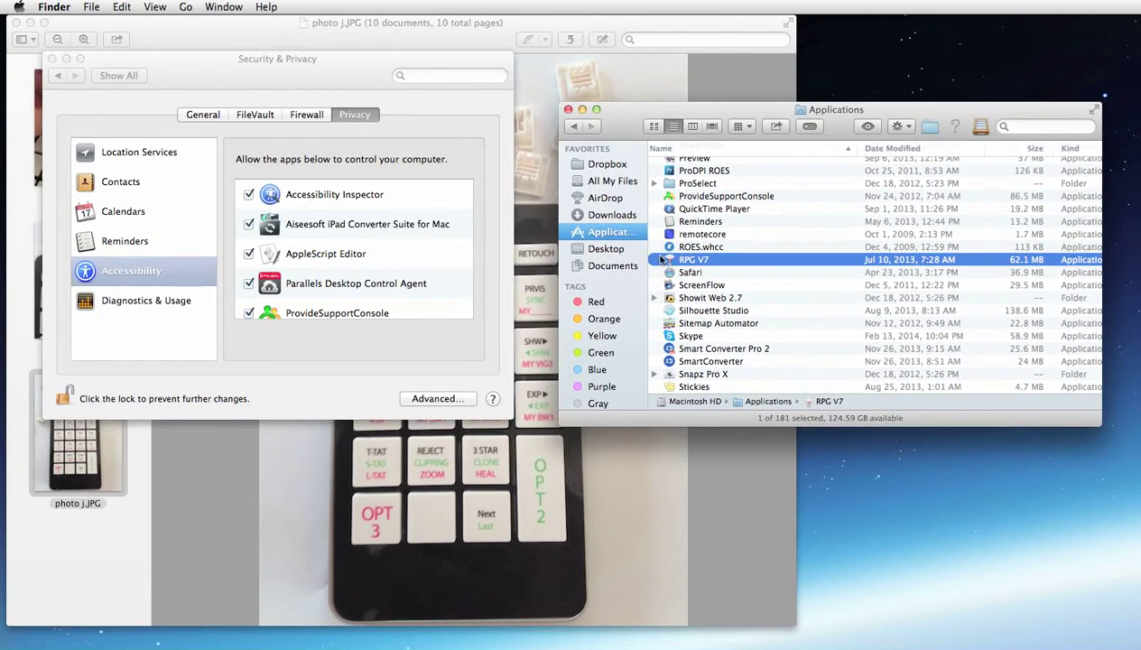
left_click_drag(670, 260, 380, 236)
scroll(379, 236, "down", 4)
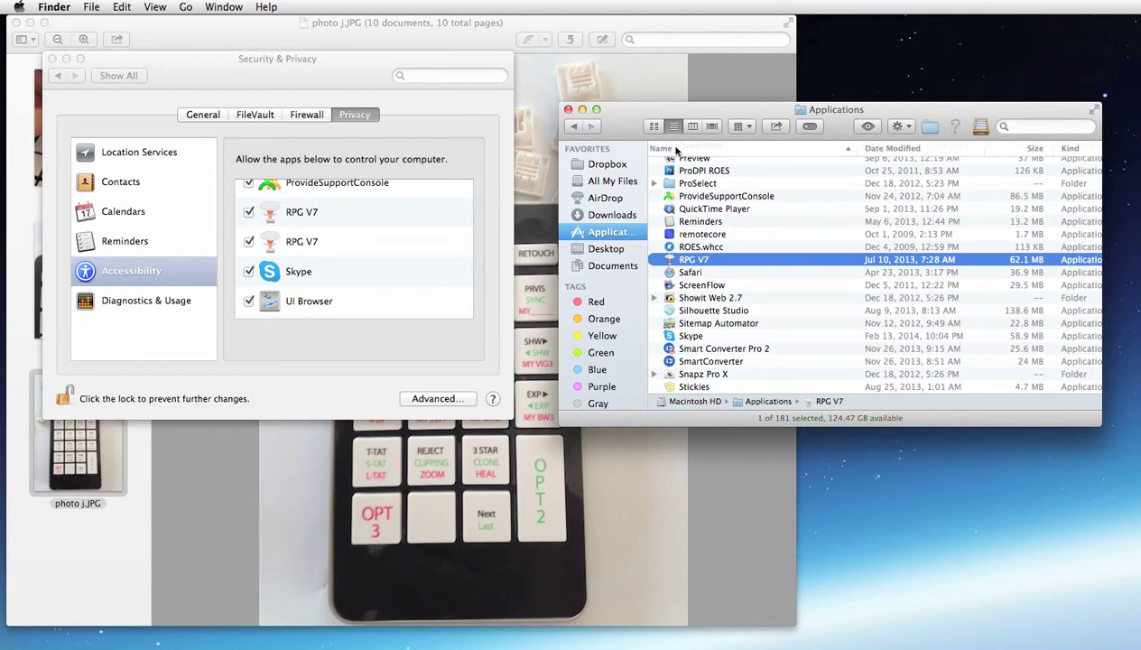
Step: Lock the Security & Privacy settings against further changes and close System Preferences
left_click_drag(641, 109, 955, 274)
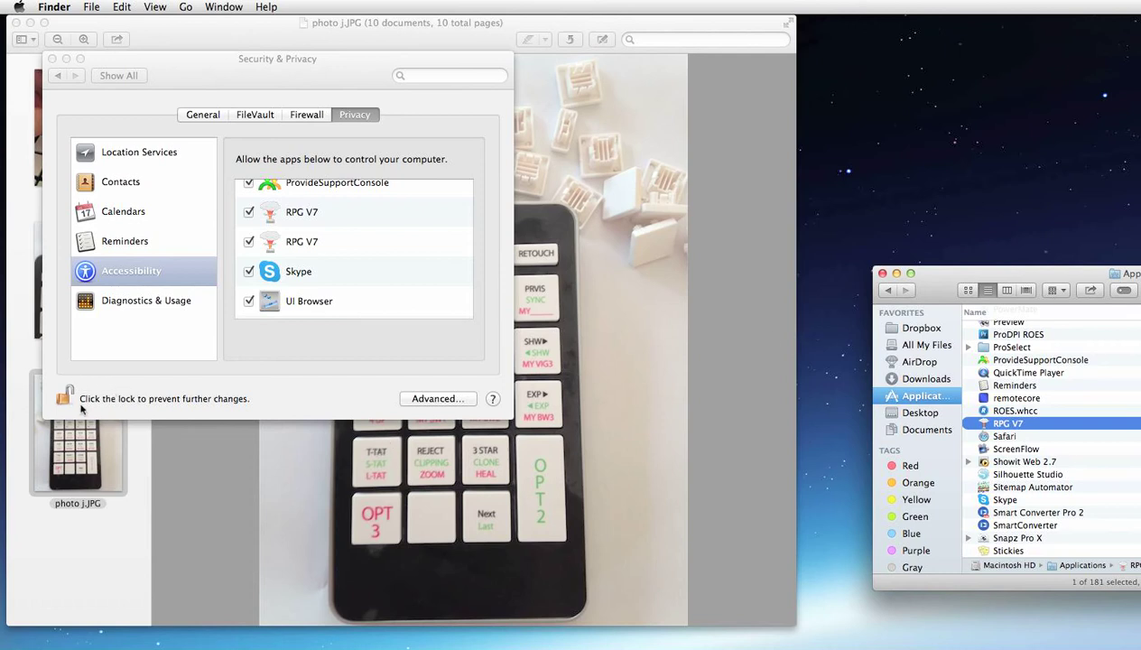
left_click(63, 398)
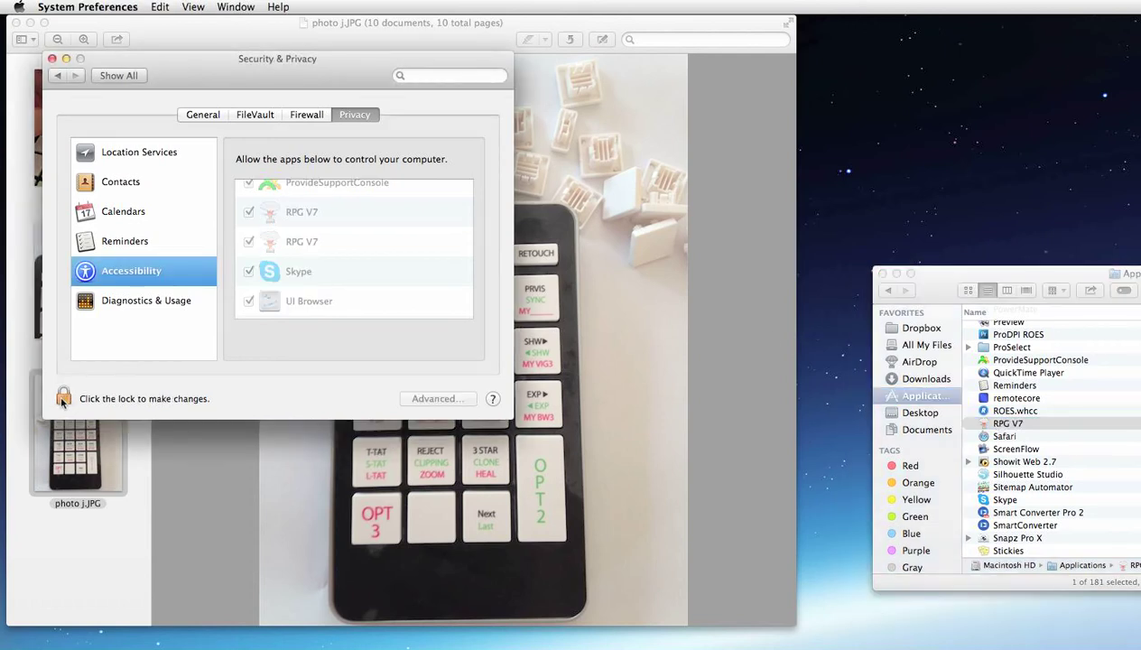
left_click(53, 58)
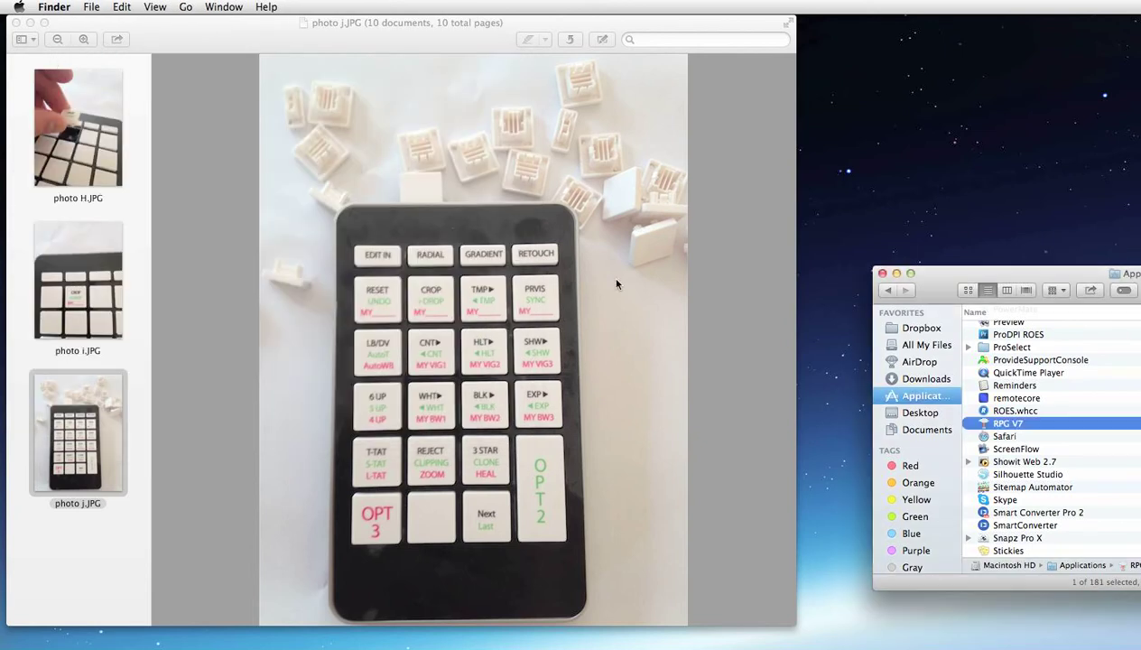
Step: Launch RPG V7 from the Applications folder, put the photo window away, and authorize the app with the account password
left_click(979, 439)
left_click(993, 423)
double_click(1000, 428)
left_click(30, 23)
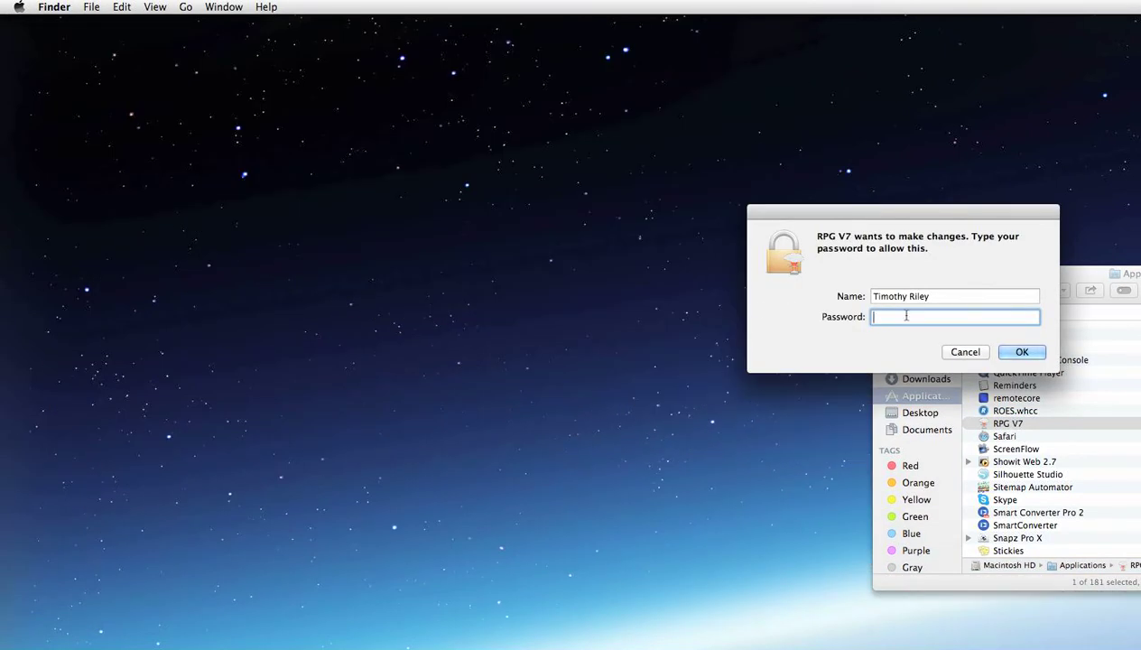
type("••••••")
key("Return")
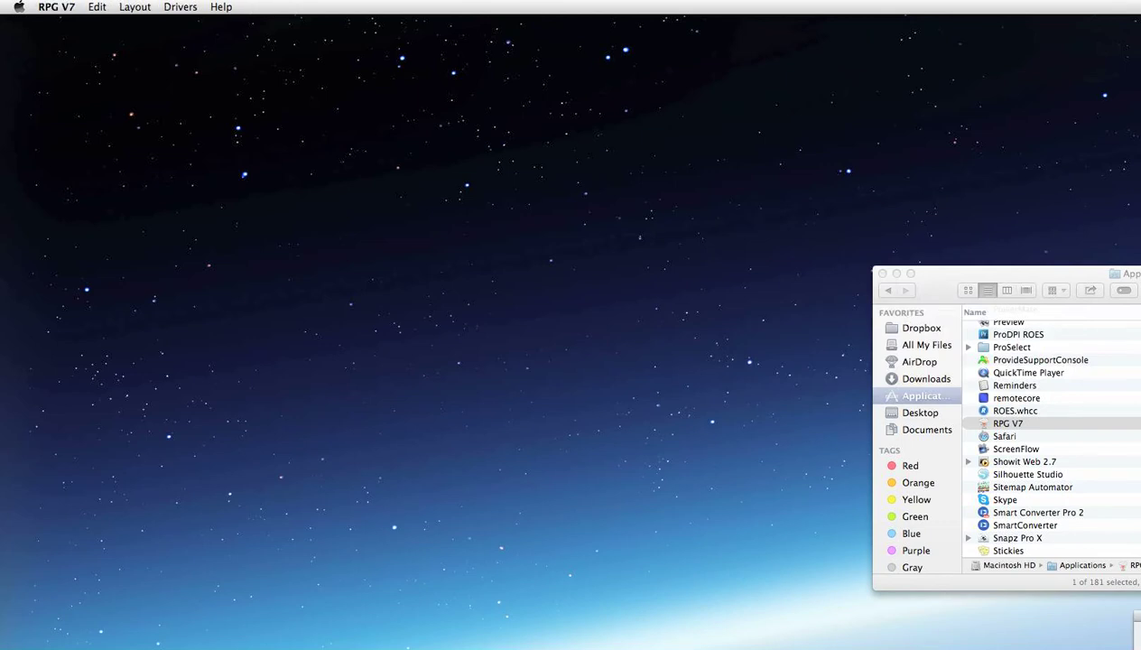
Step: Fill in the name and e-mail in the RPG activation form and go to the registration code field
left_click_drag(614, 375, 434, 185)
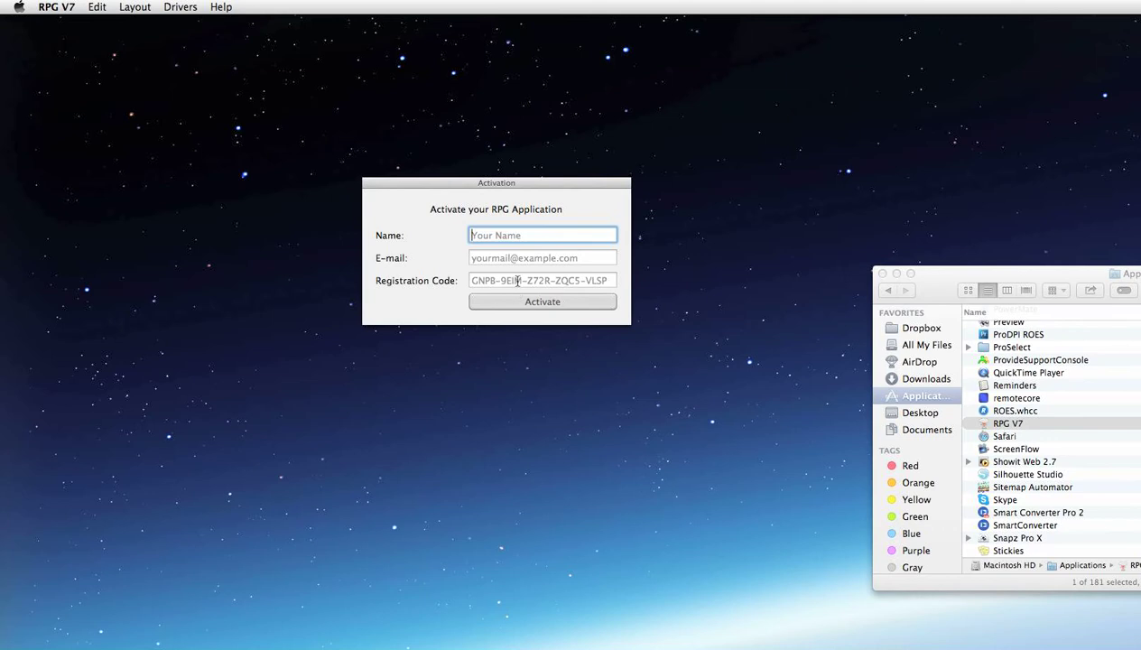
left_click(522, 234)
type("my name")
key("Tab")
type("you")
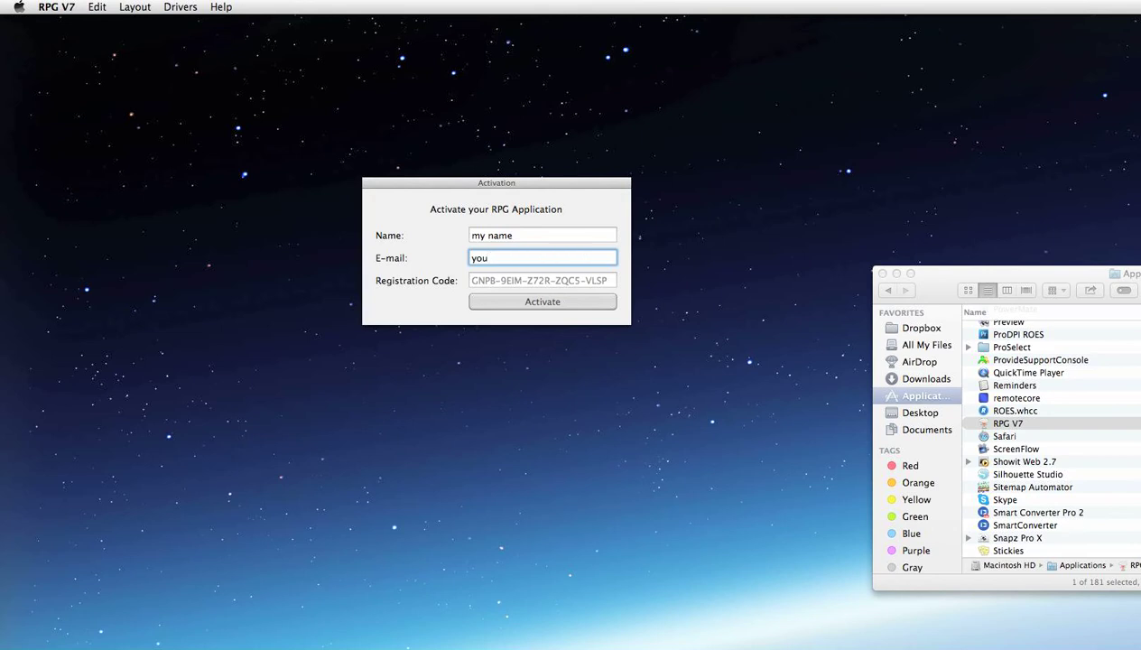
type("@email.com")
left_click(482, 280)
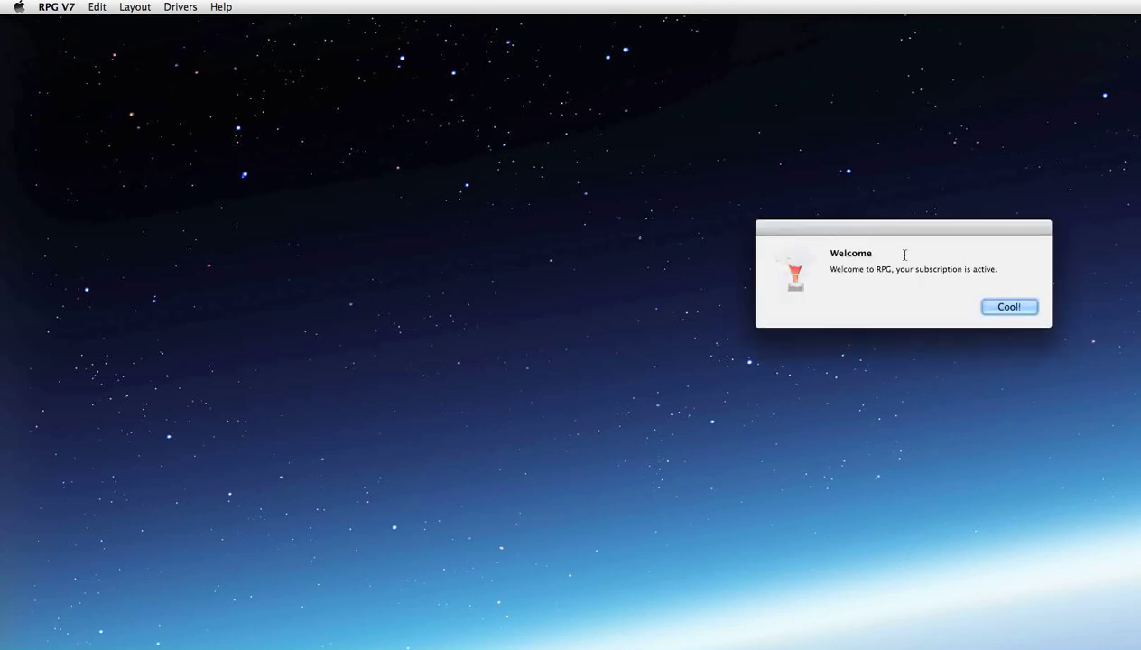
Step: Dismiss the RPG welcome message and confirm the RPG Driver Utility authorization request
left_click_drag(913, 234, 328, 204)
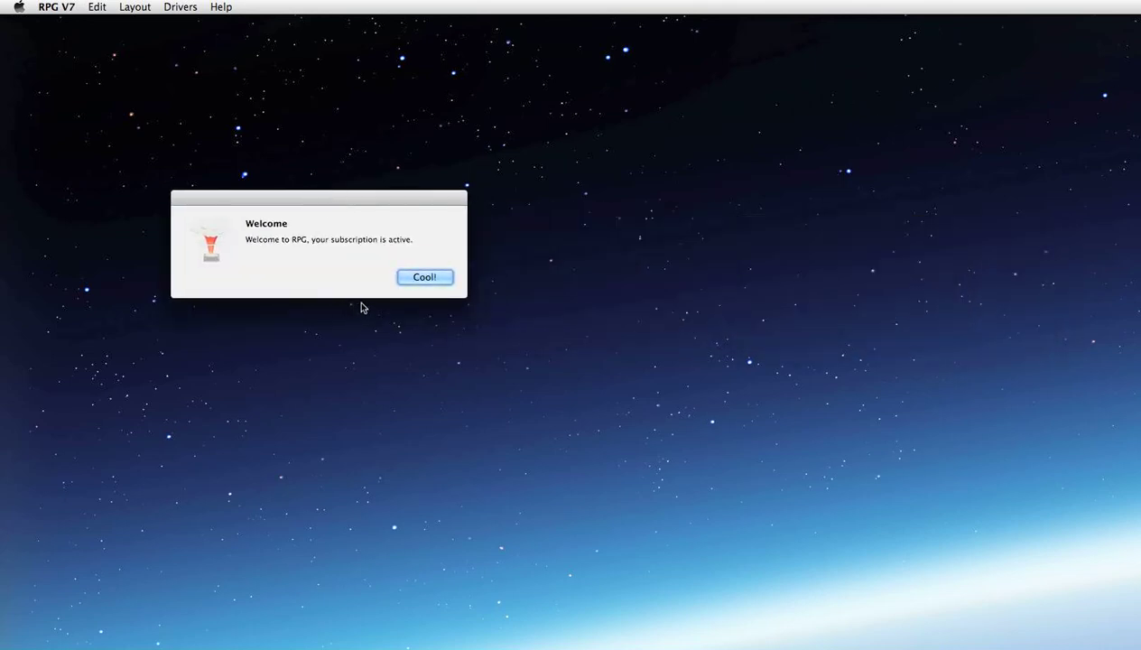
left_click(425, 278)
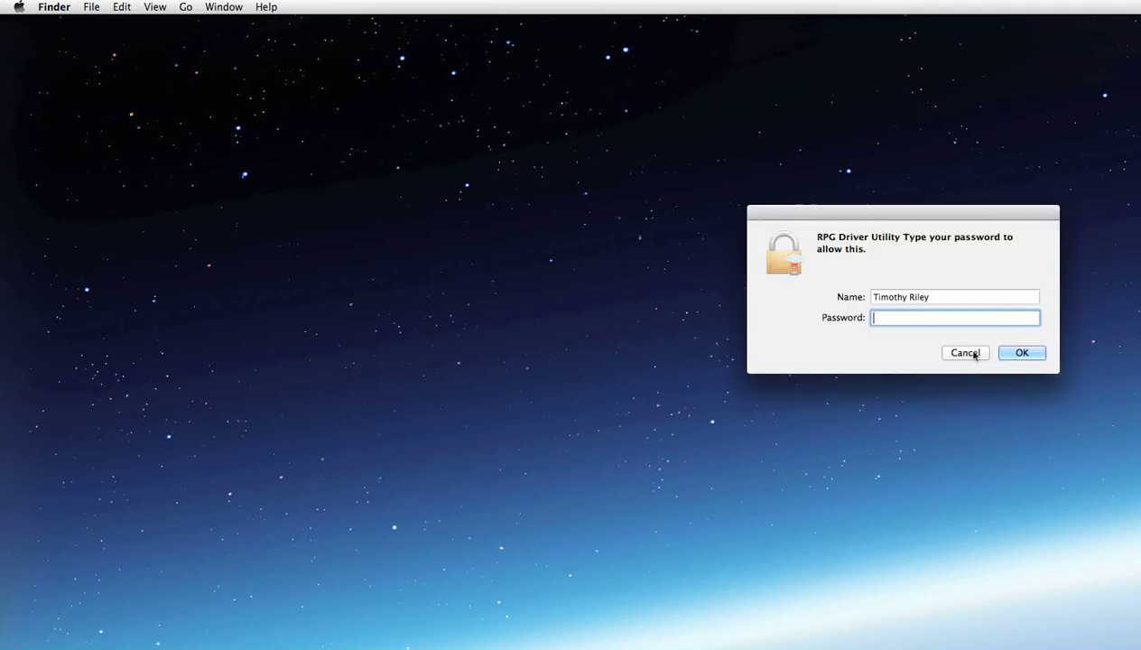
left_click(1019, 357)
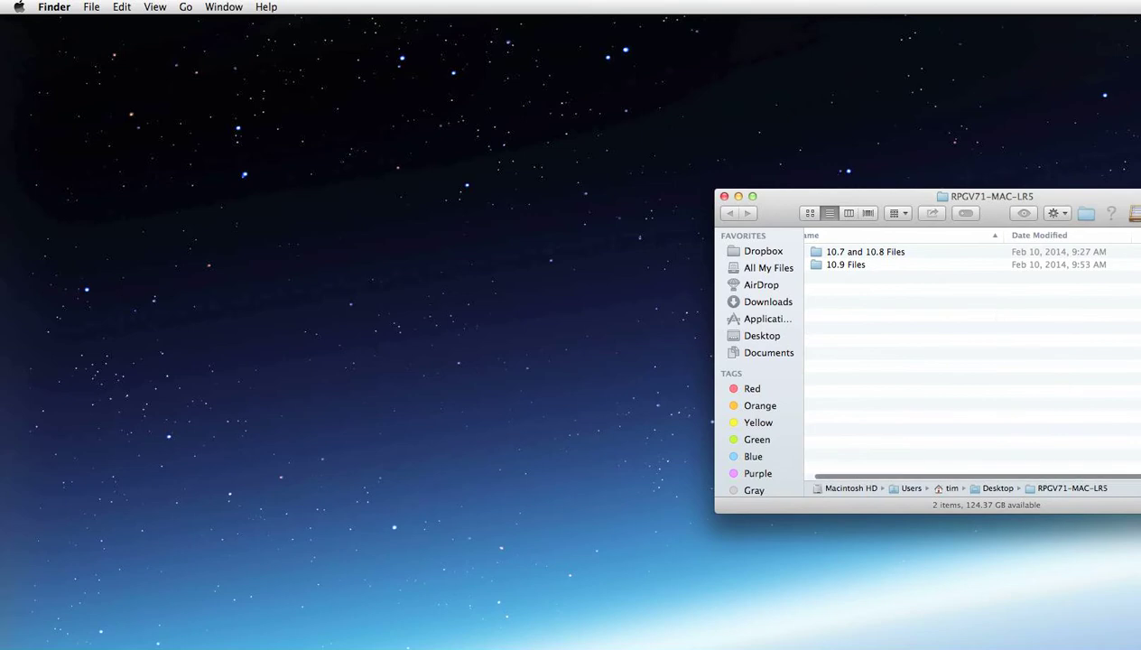
Step: Launch RPG V7 from the 10.9 Files folder, move past its activation form, and close the folder window
double_click(864, 265)
double_click(849, 290)
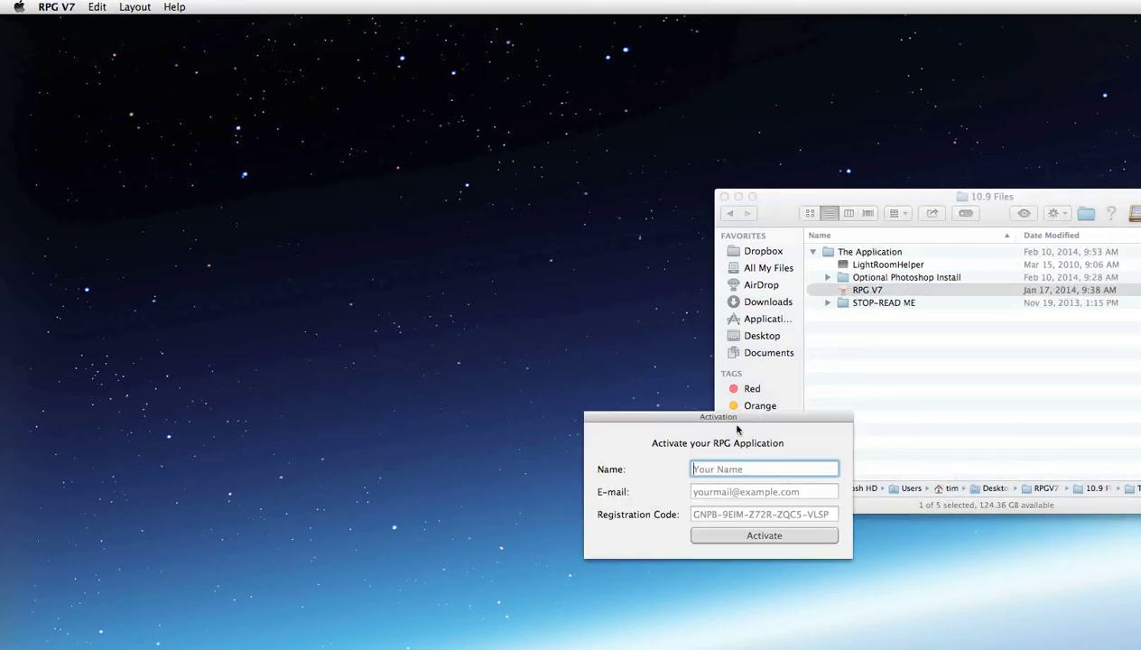
left_click_drag(605, 416, 885, 320)
left_click(1089, 238)
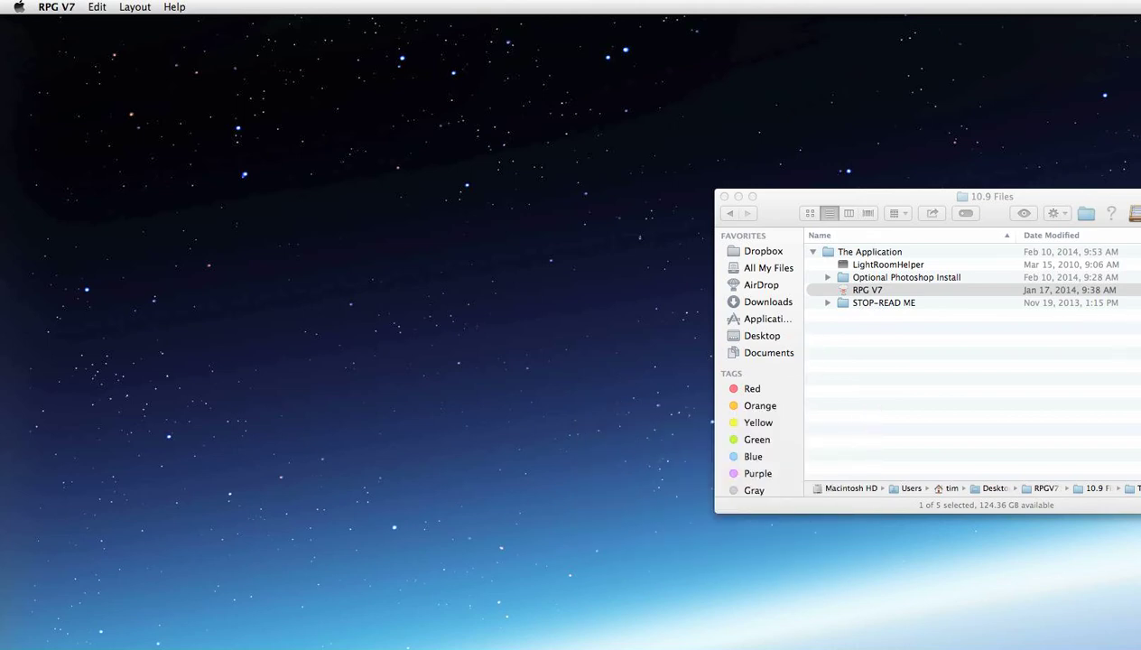
left_click(781, 206)
key("super+w")
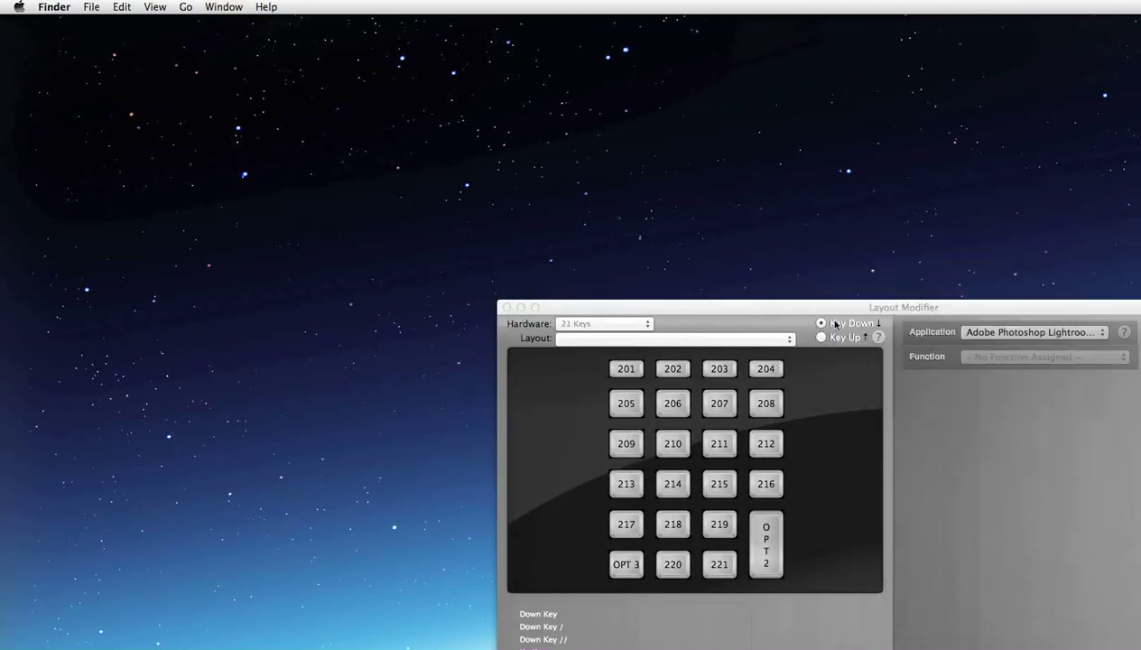
Step: Centre the Layout Modifier window on the desktop and, with key 201 selected, set the hardware to 21 Keys
left_click_drag(828, 308, 504, 108)
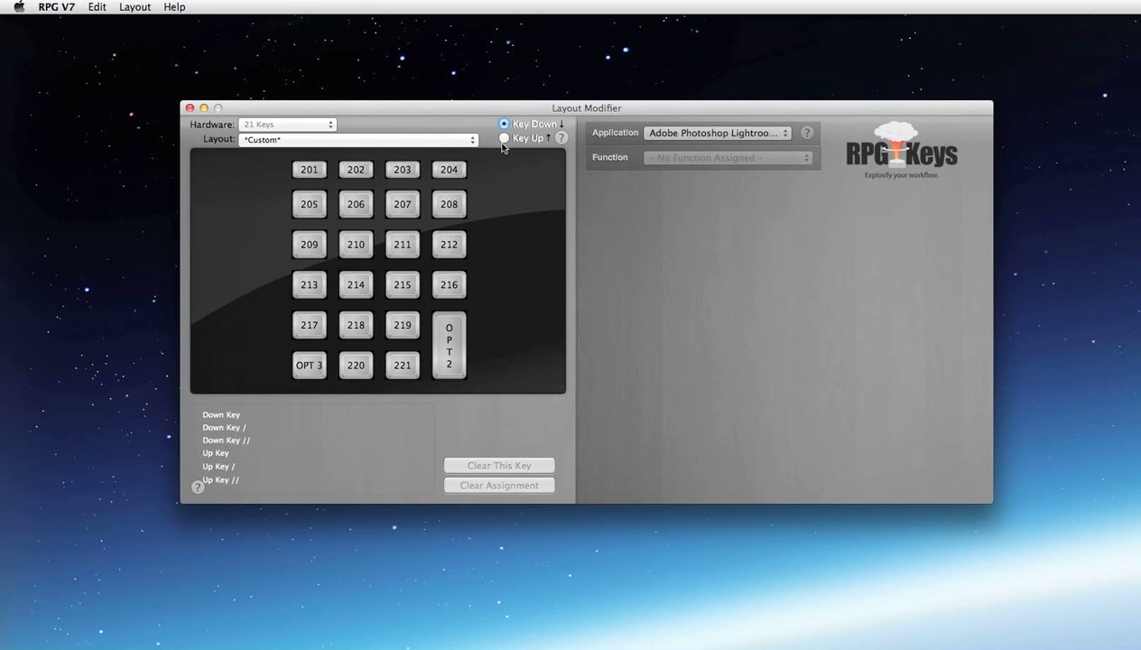
left_click(296, 171)
left_click(291, 125)
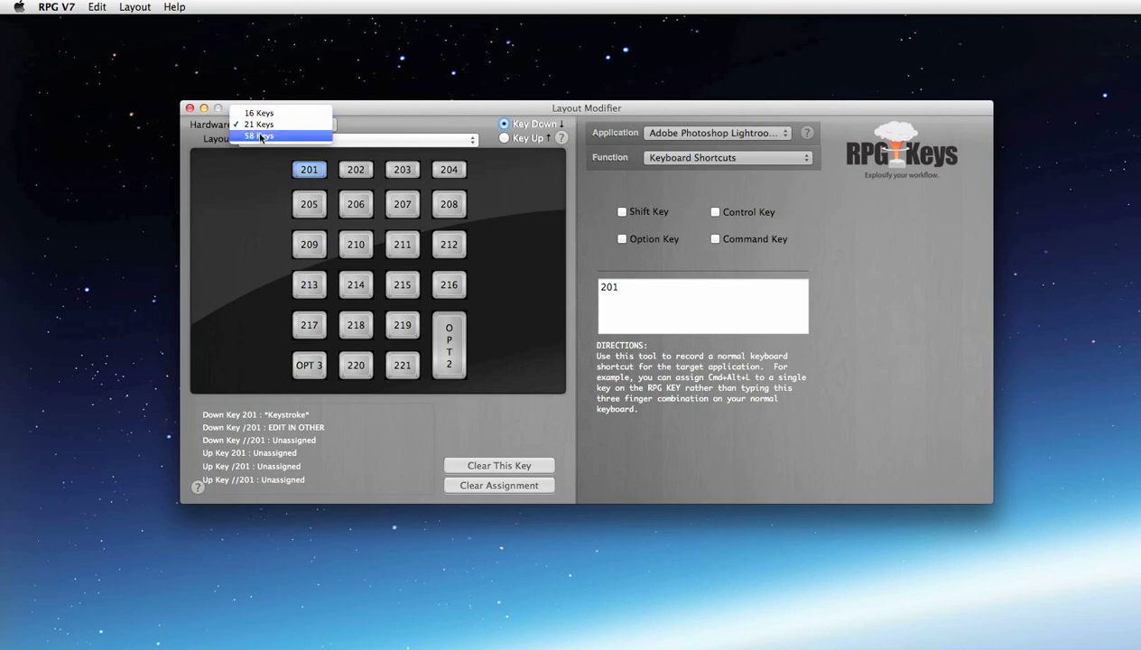
left_click(271, 125)
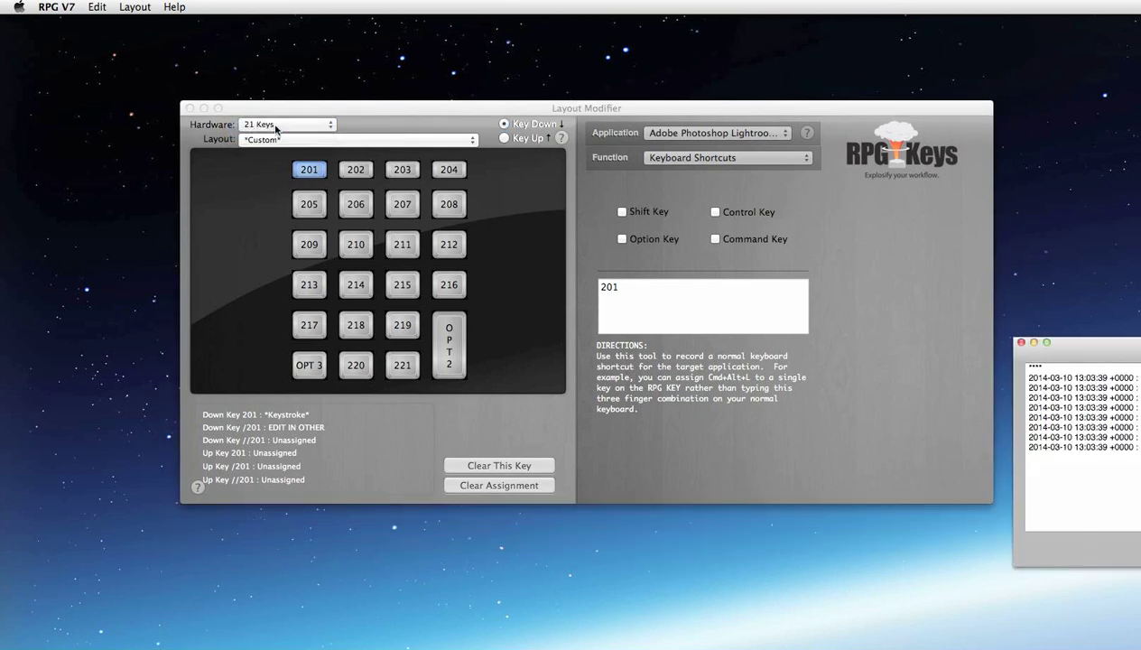
Step: Close the log window and set the Layout Modifier's target application to Adobe Photoshop Lightroom 5
left_click(1020, 344)
left_click(874, 412)
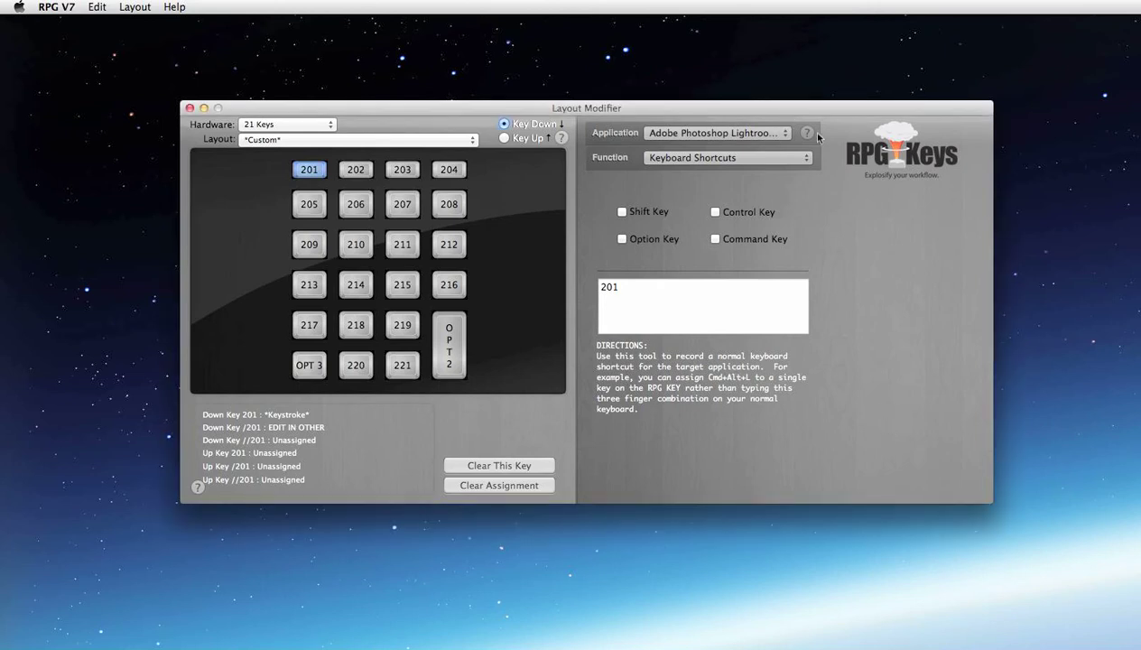
left_click(738, 133)
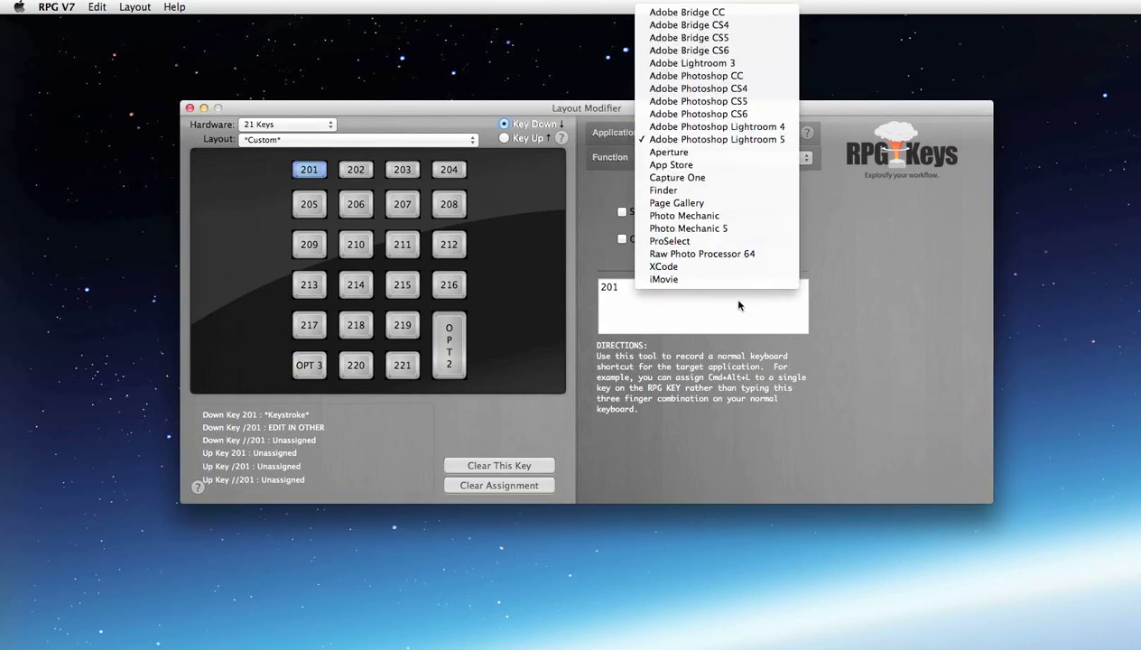
left_click(761, 141)
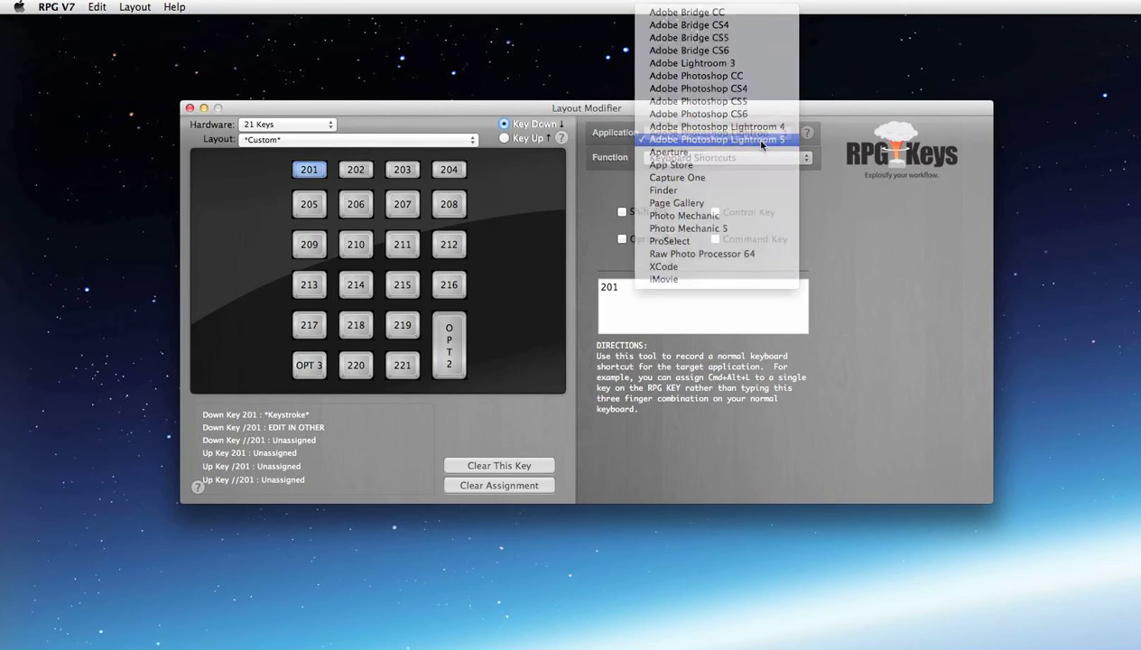
Step: Load the layout Adobe Photoshop Lightroom 5 - RPG-ALTERNATE and move the Import Progress window over the Layout Modifier
left_click(471, 143)
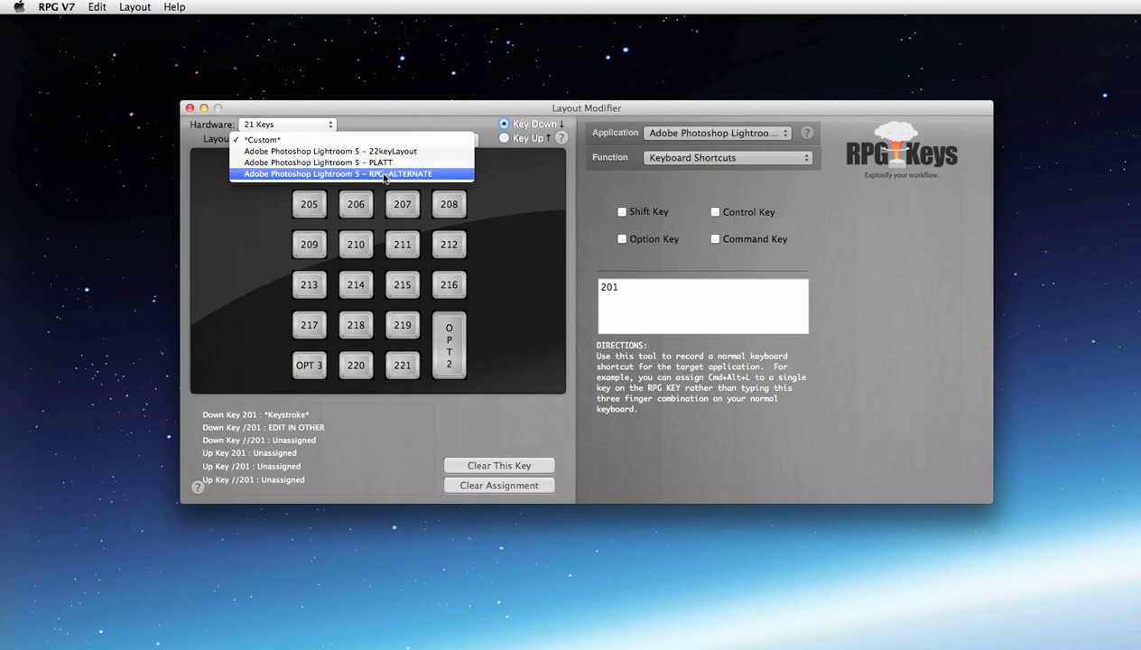
left_click(402, 174)
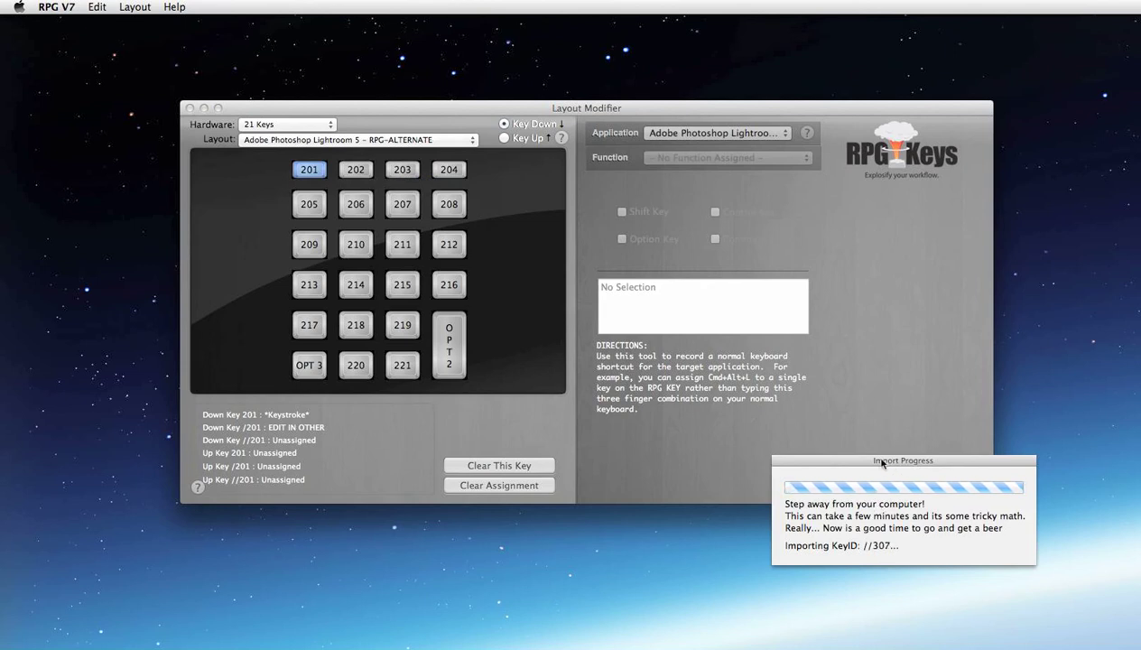
left_click_drag(899, 472, 699, 392)
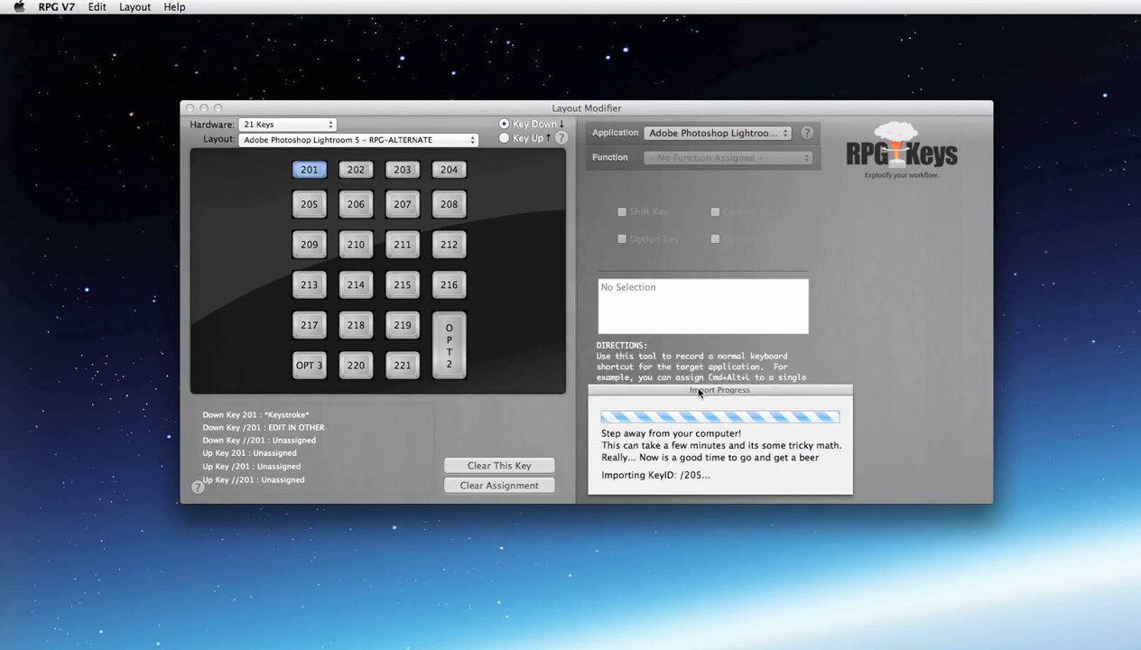